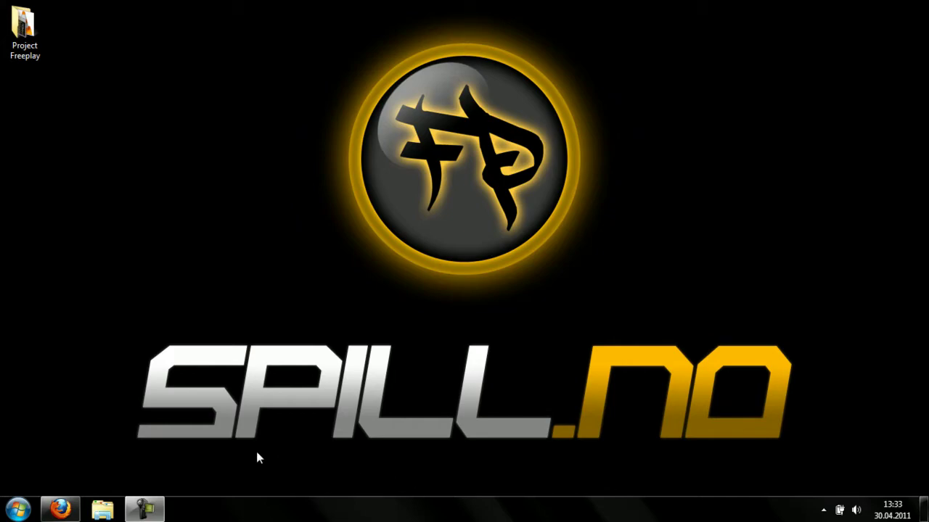
- Download the Dropbox 1.1.28 installer from dropbox.com in Firefox and show it in Downloads
{"action": "mouse_move", "coordinate": [60, 509]}
{"action": "left_click", "coordinate": [161, 436]}
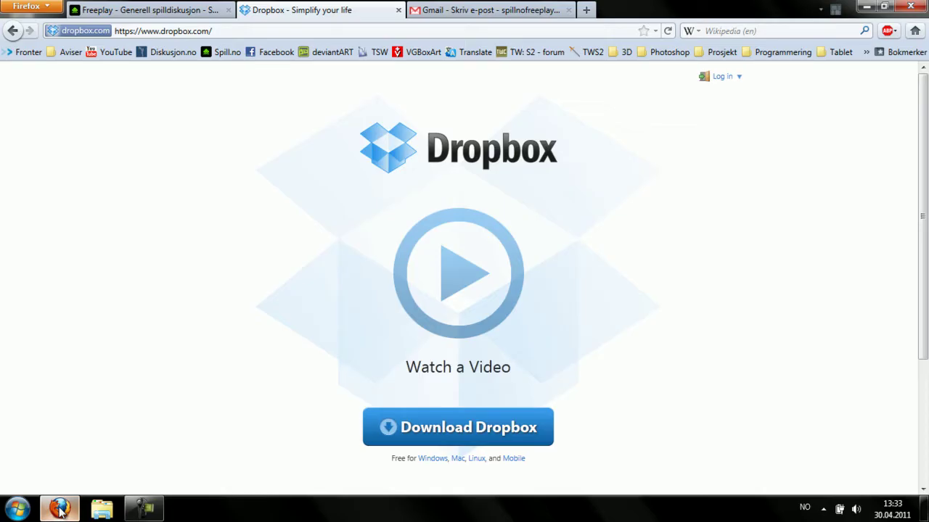
{"action": "left_click", "coordinate": [457, 429]}
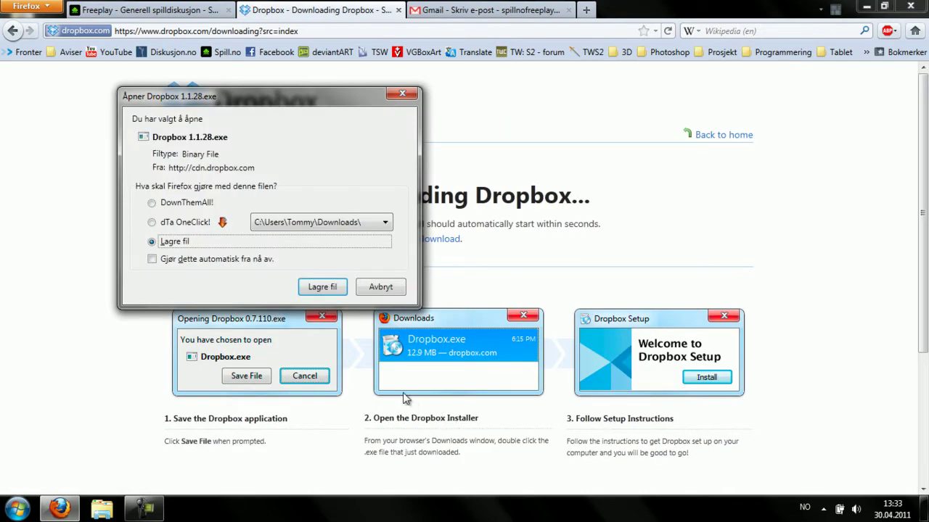
{"action": "left_click", "coordinate": [323, 288]}
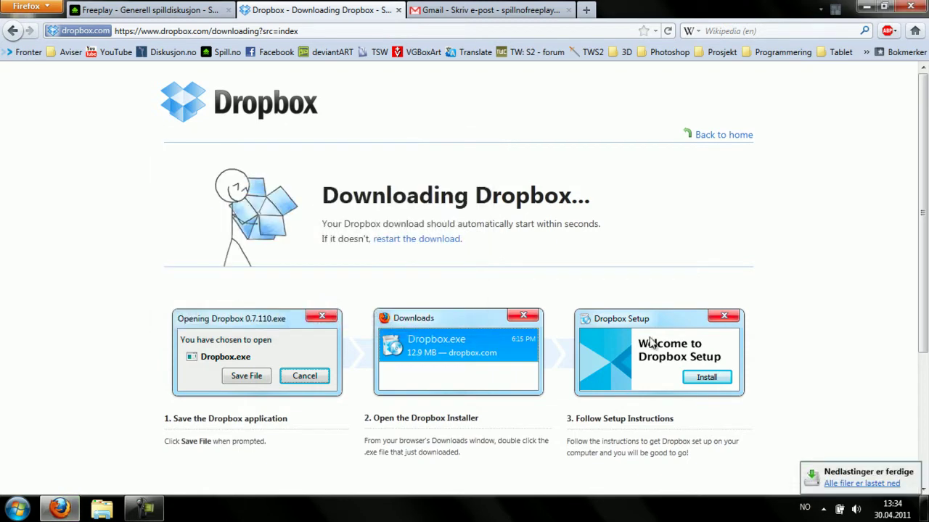
{"action": "left_click", "coordinate": [840, 485]}
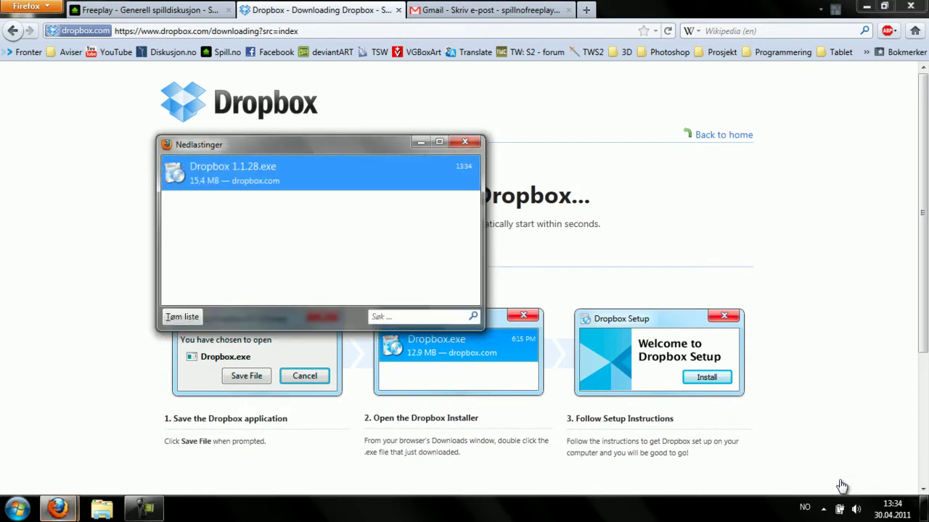
- Run Dropbox 1.1.28.exe from Downloads, allow it past the security warning, and install it
{"action": "double_click", "coordinate": [242, 173]}
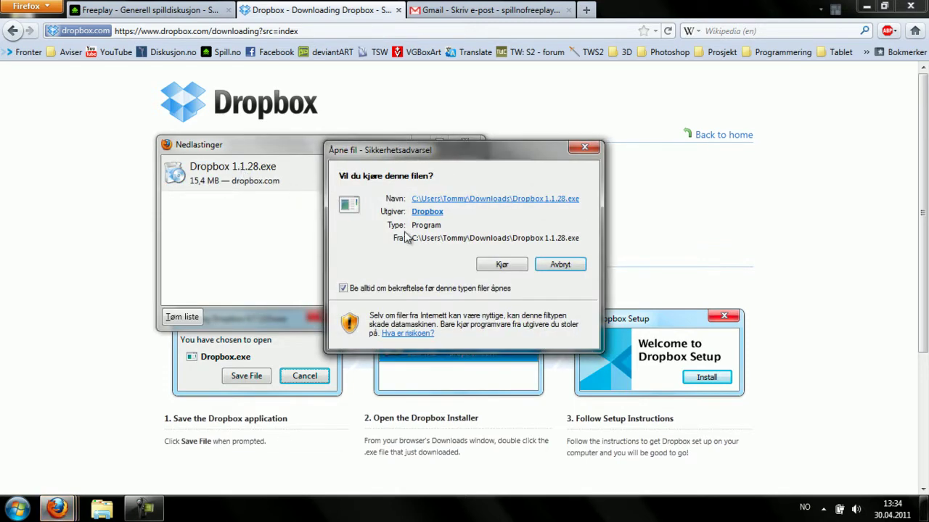
{"action": "left_click", "coordinate": [501, 265]}
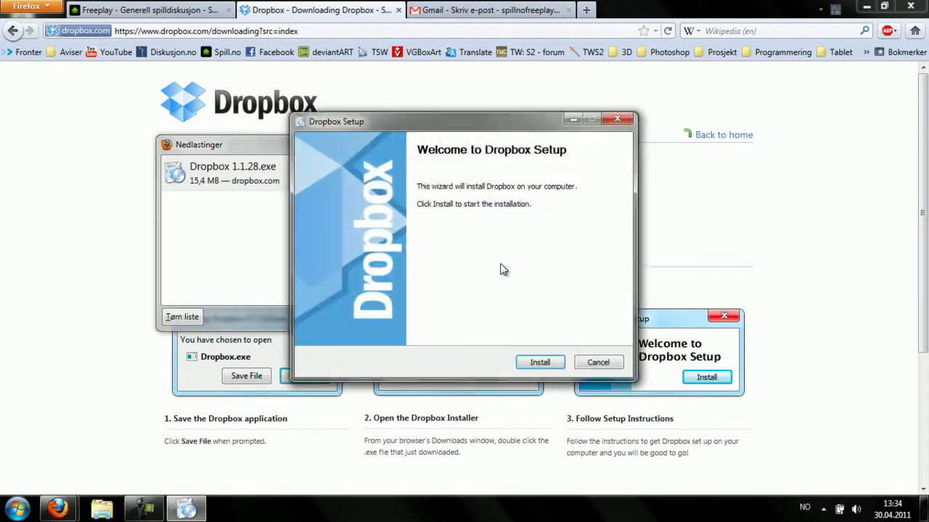
{"action": "left_click", "coordinate": [540, 362]}
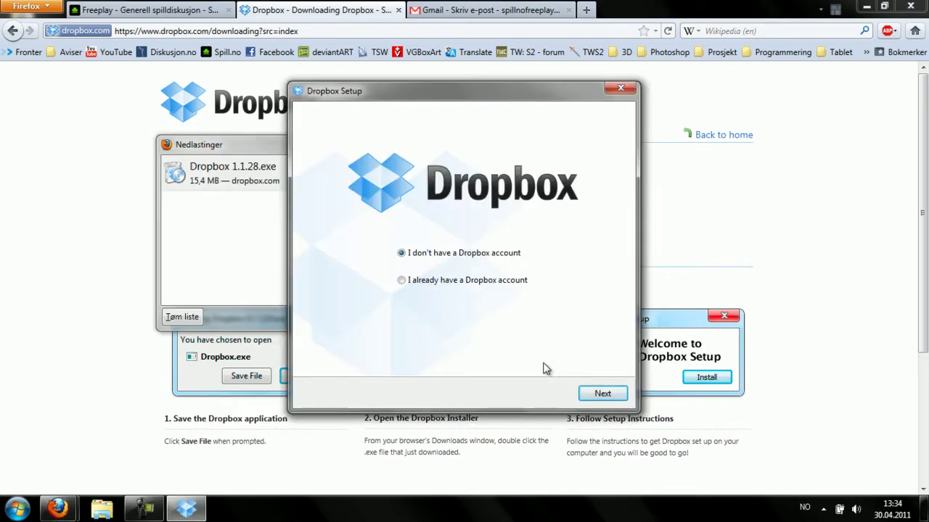
- Register a new Dropbox account with the user's first and last name, e-mail and password
{"action": "left_click", "coordinate": [603, 394]}
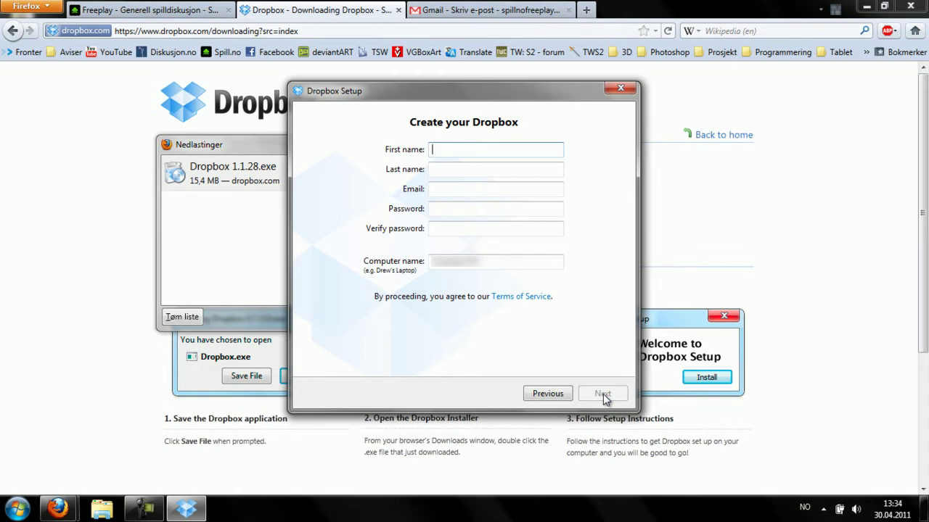
{"action": "key", "text": "Tab"}
{"action": "key", "text": "Tab"}
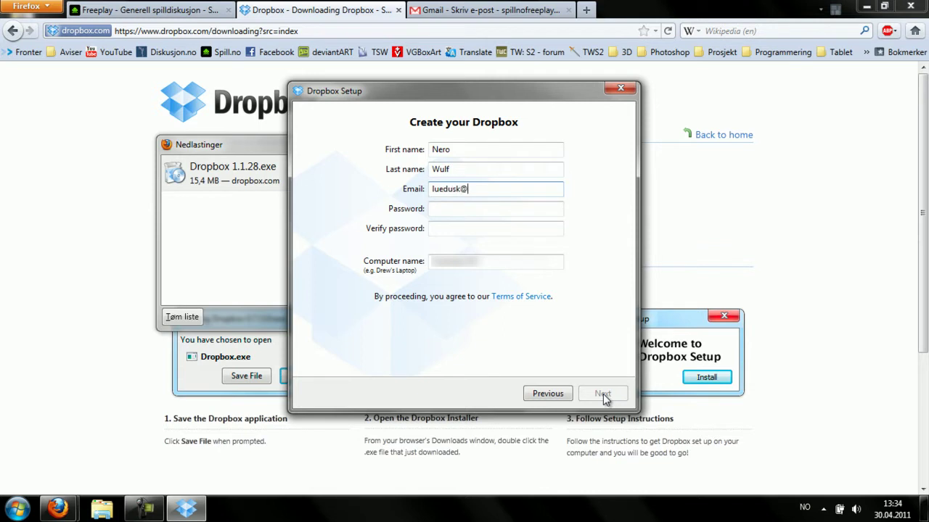
{"action": "key", "text": "Tab"}
{"action": "type", "text": "*********"}
{"action": "key", "text": "Tab"}
{"action": "type", "text": "*********"}
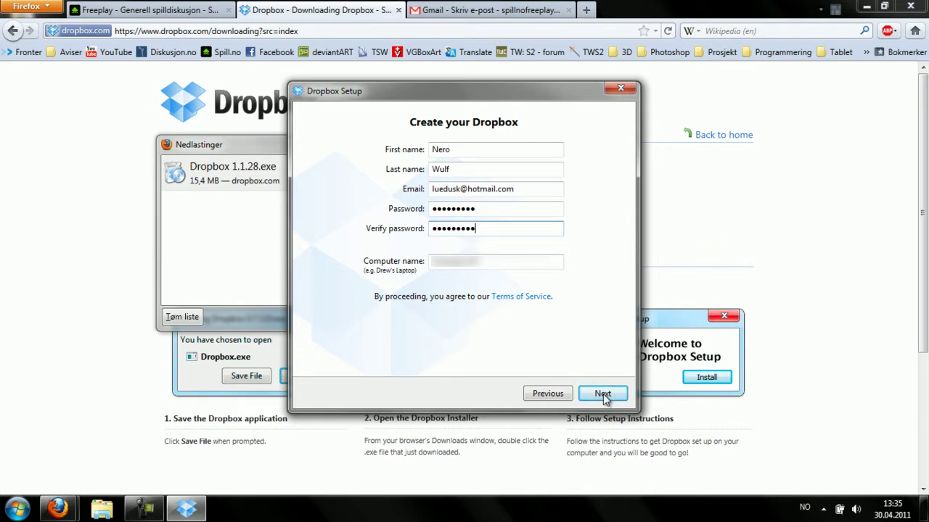
{"action": "left_click", "coordinate": [602, 393]}
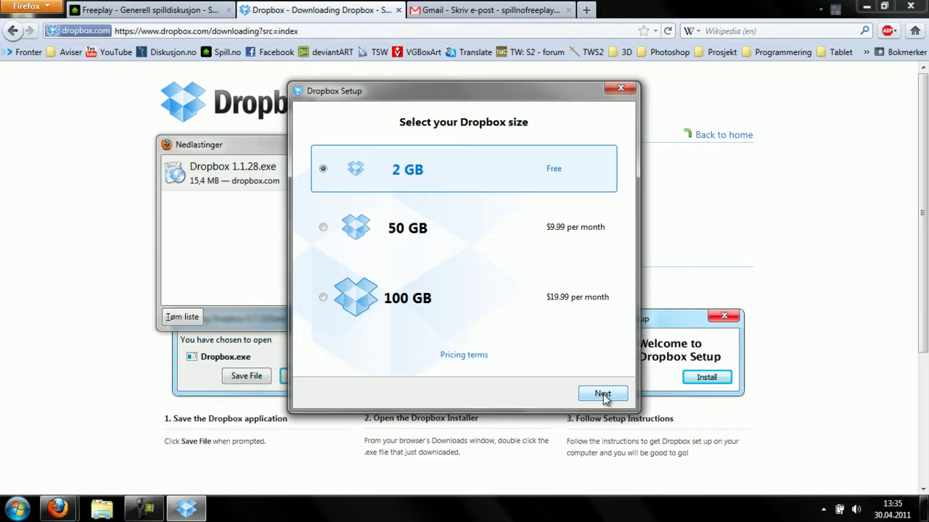
- Choose free 2 GB and Typical setup, merge with the existing Dropbox folder, skip the tour, and finish
{"action": "left_click", "coordinate": [603, 394]}
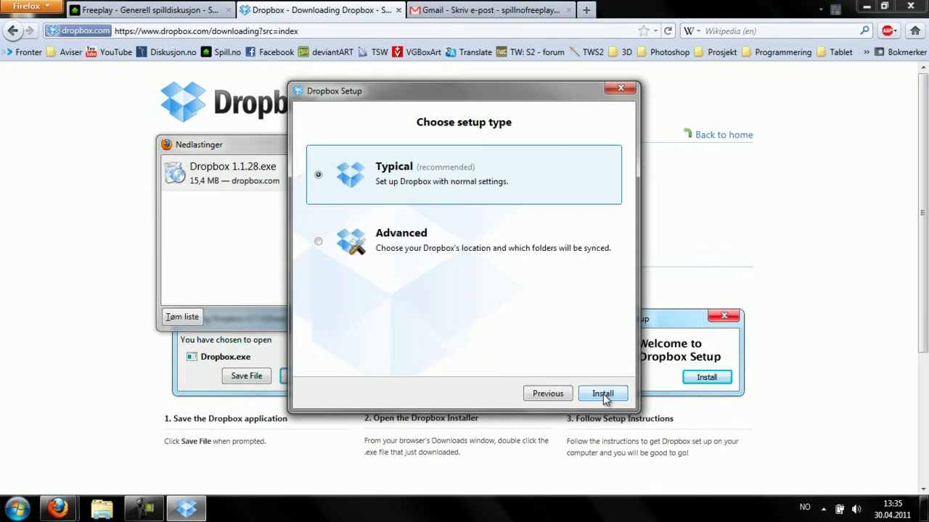
{"action": "left_click", "coordinate": [603, 394]}
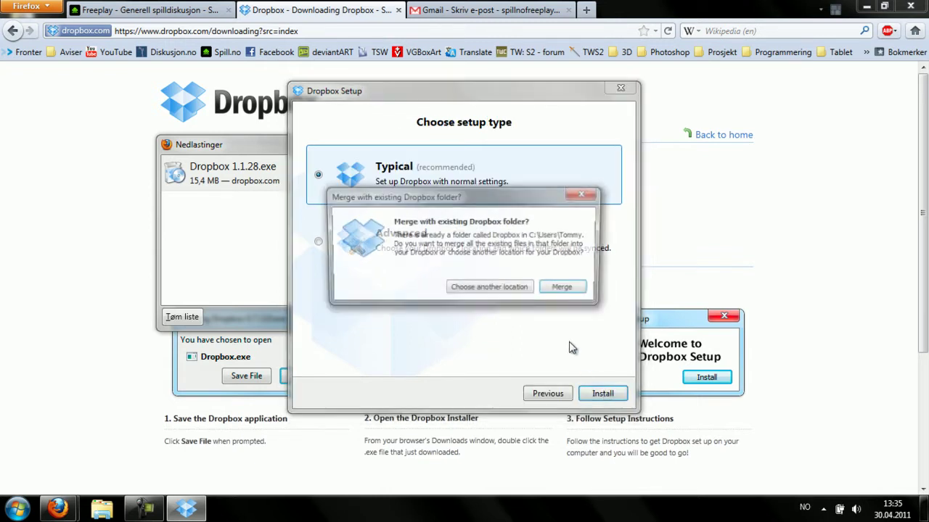
{"action": "left_click", "coordinate": [559, 290]}
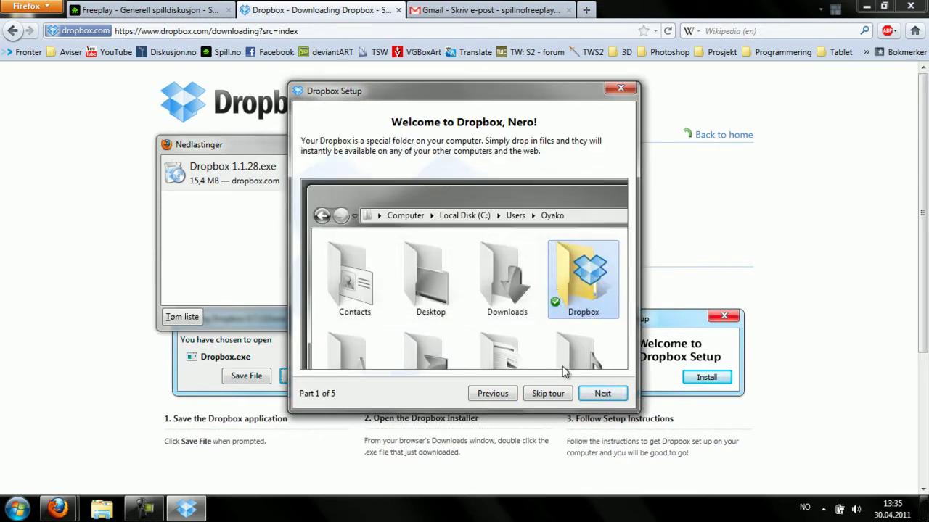
{"action": "left_click", "coordinate": [561, 394]}
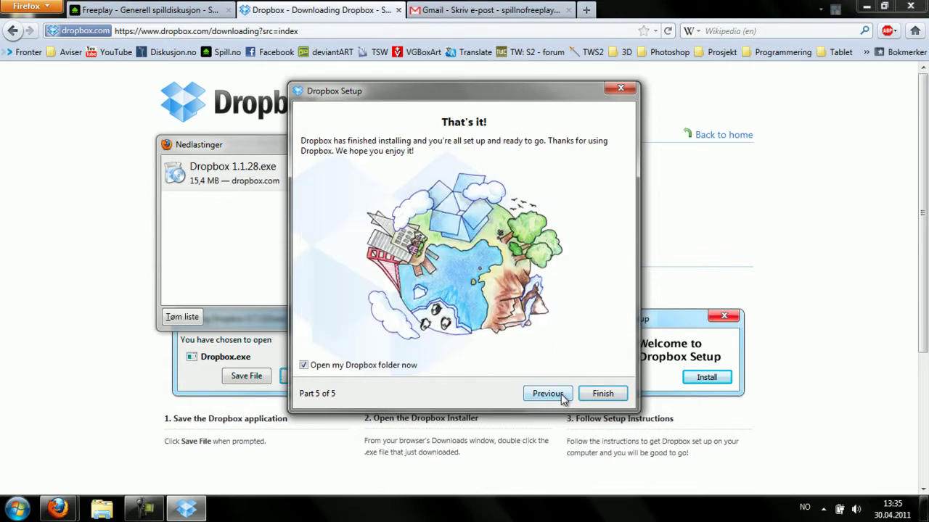
{"action": "left_click", "coordinate": [592, 394]}
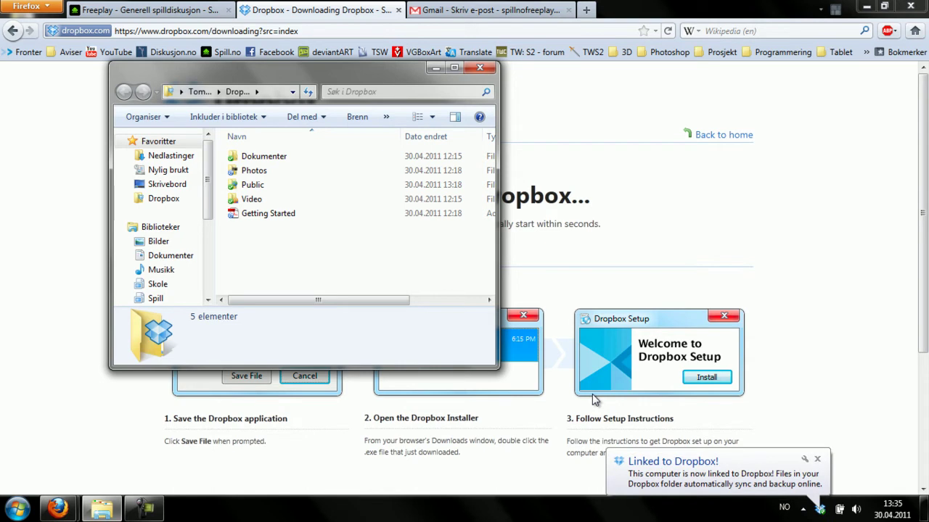
- Show the desktop, then open the Dropbox folder from the Dropbox tray icon's menu
{"action": "left_click", "coordinate": [925, 509]}
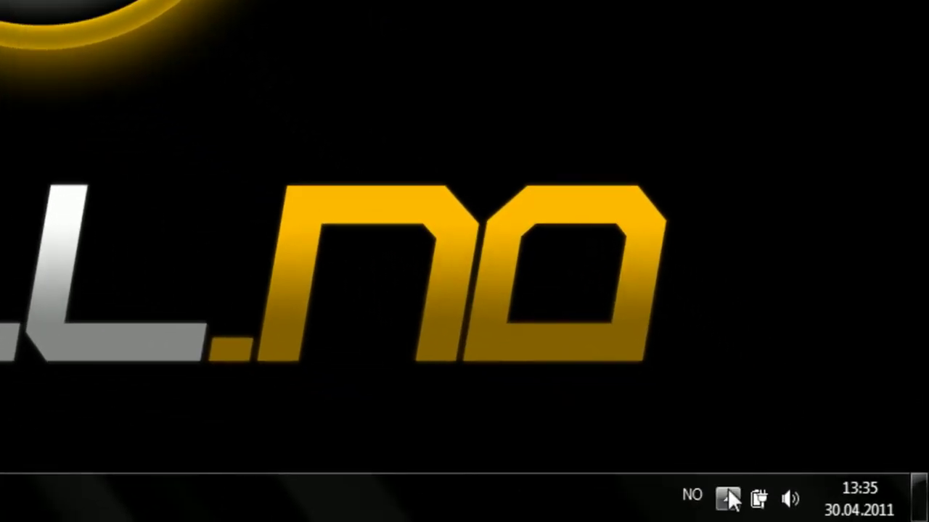
{"action": "left_click", "coordinate": [727, 497]}
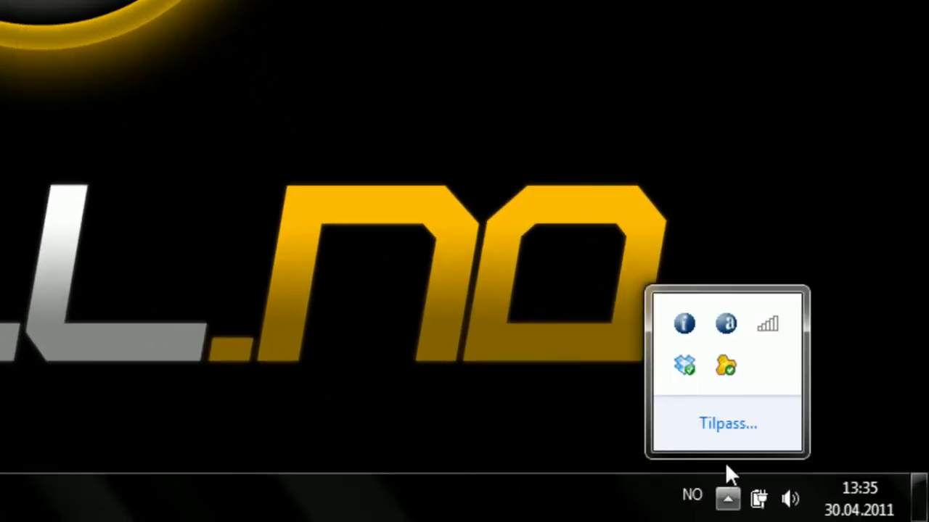
{"action": "right_click", "coordinate": [687, 369]}
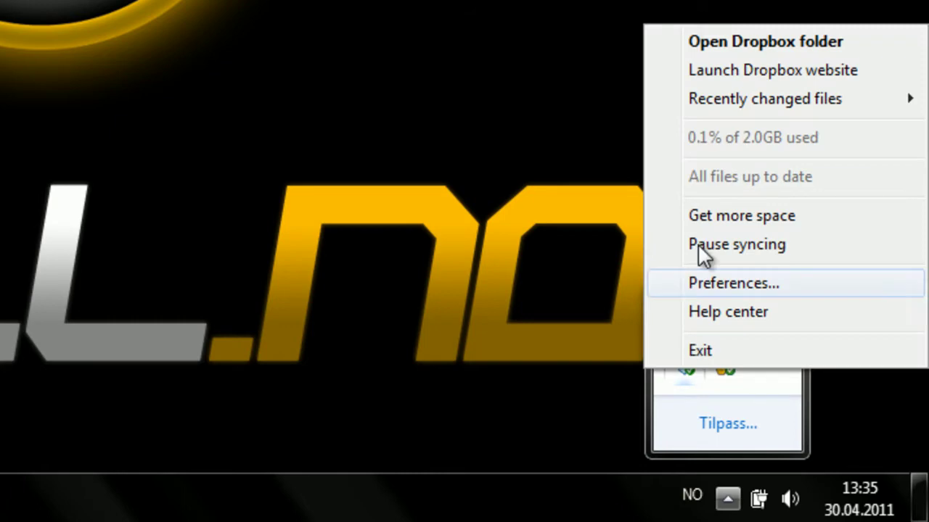
{"action": "left_click", "coordinate": [742, 40]}
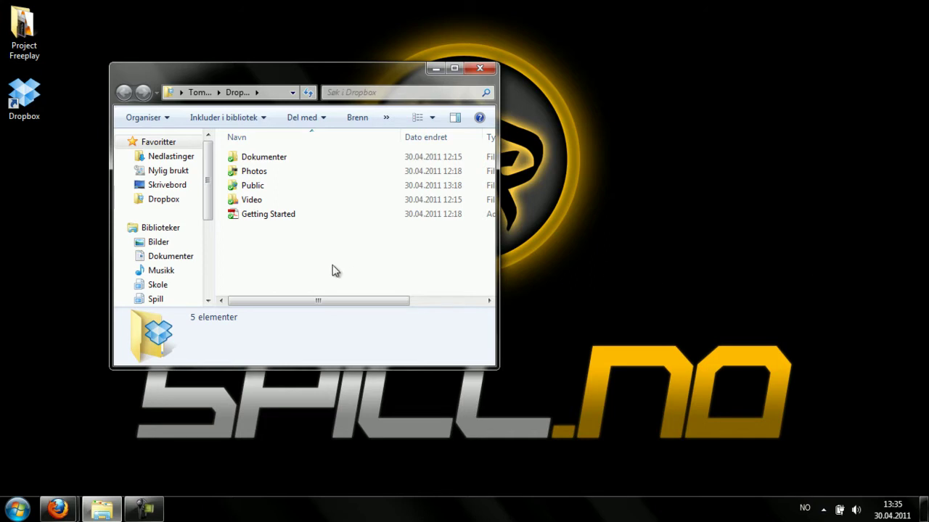
- Open the Public folder and place the Project Freeplay folder window beside it
{"action": "double_click", "coordinate": [272, 187]}
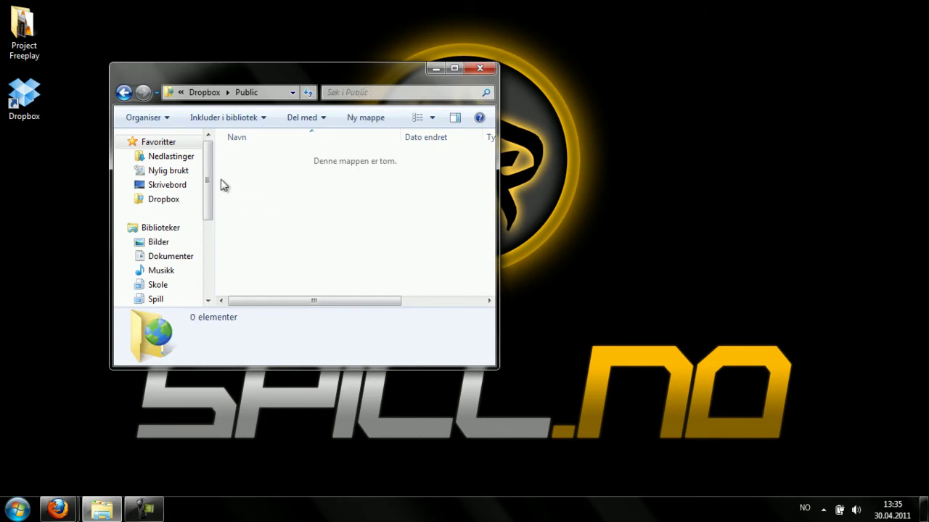
{"action": "double_click", "coordinate": [20, 30]}
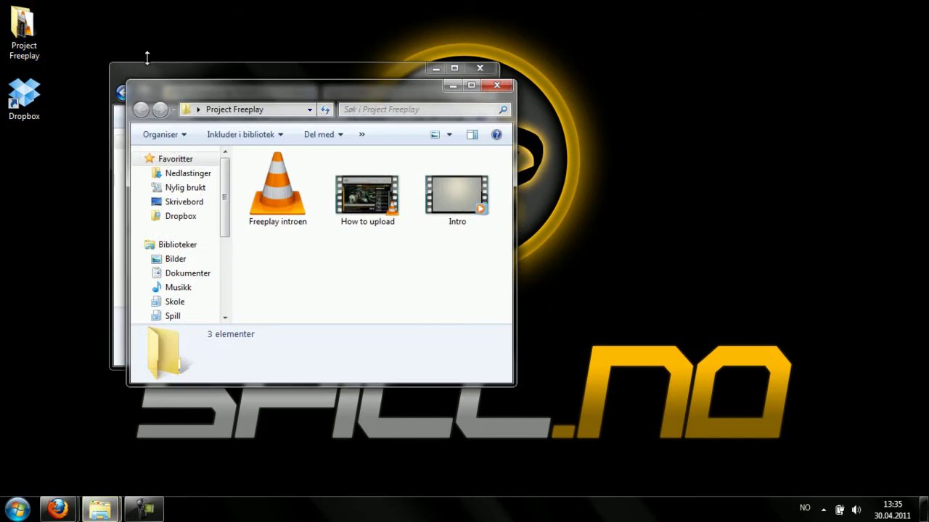
{"action": "left_click_drag", "start_coordinate": [199, 92], "coordinate": [578, 73]}
- Copy the How to upload video into Public and check Dropbox's sync status in the tray
{"action": "left_click", "coordinate": [735, 176]}
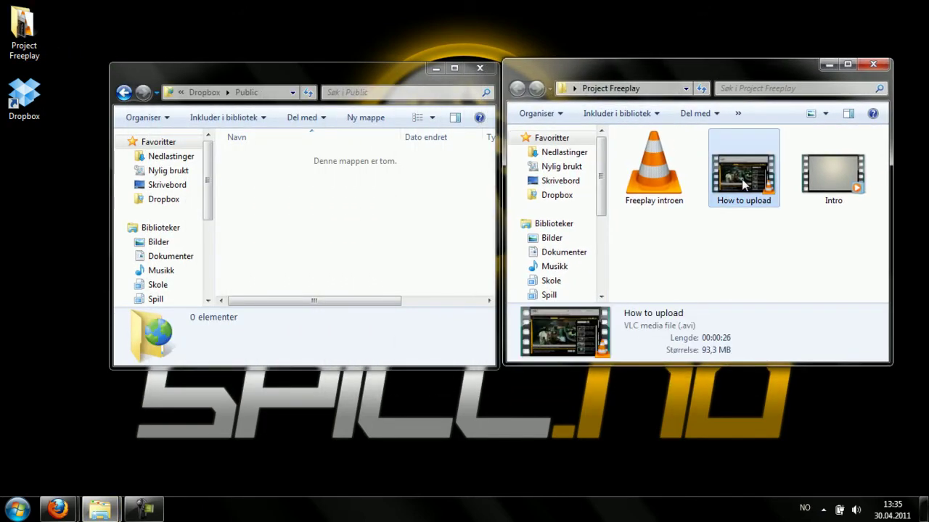
{"action": "right_click", "coordinate": [741, 178]}
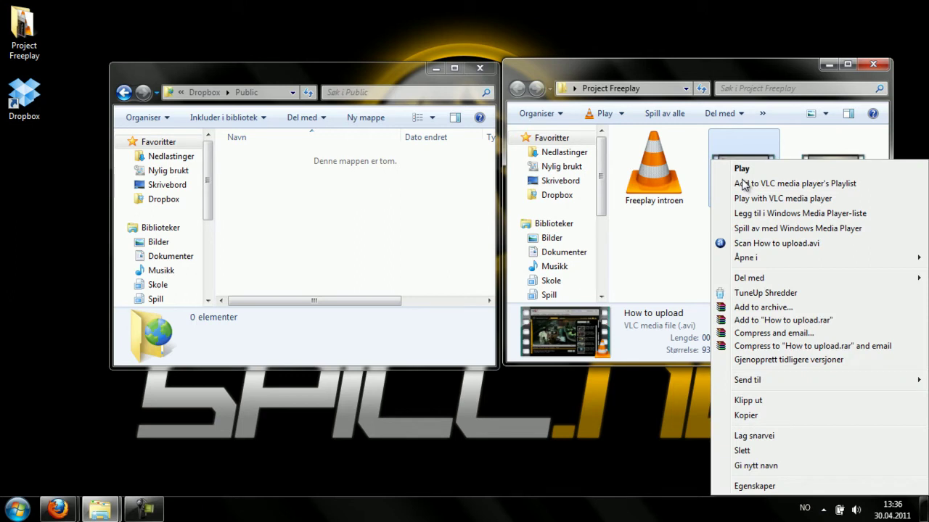
{"action": "left_click", "coordinate": [761, 416]}
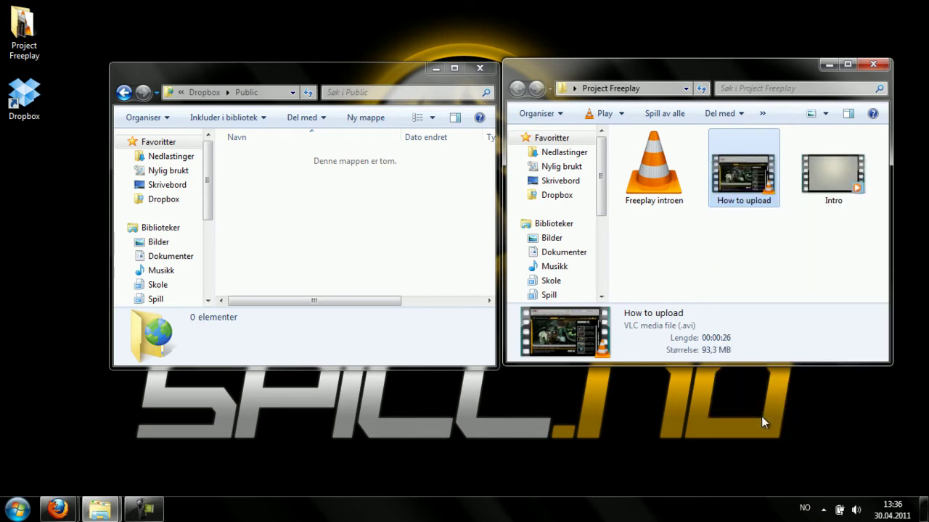
{"action": "right_click", "coordinate": [276, 196]}
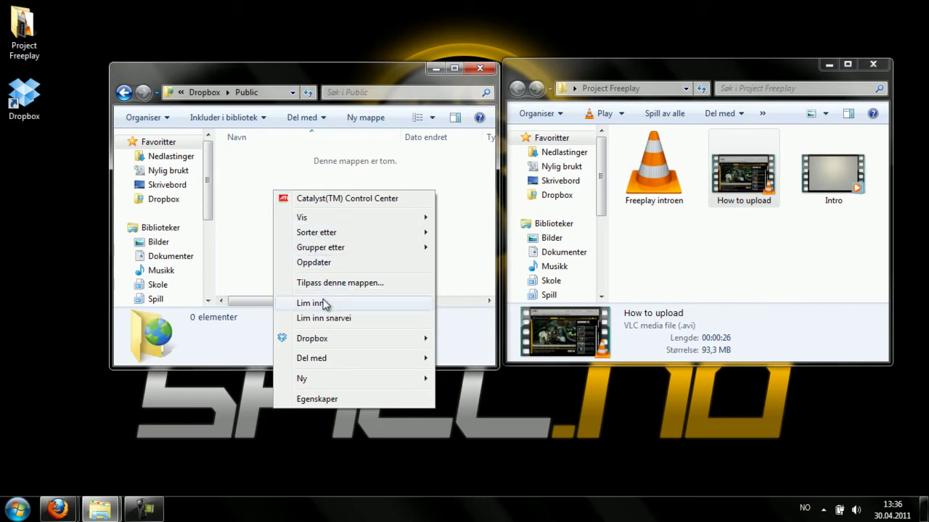
{"action": "left_click", "coordinate": [328, 303]}
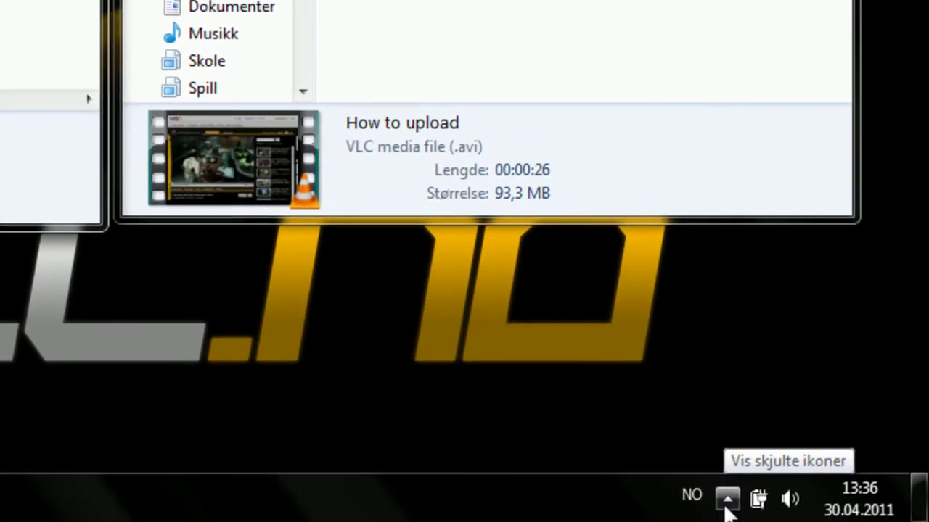
{"action": "left_click", "coordinate": [659, 521]}
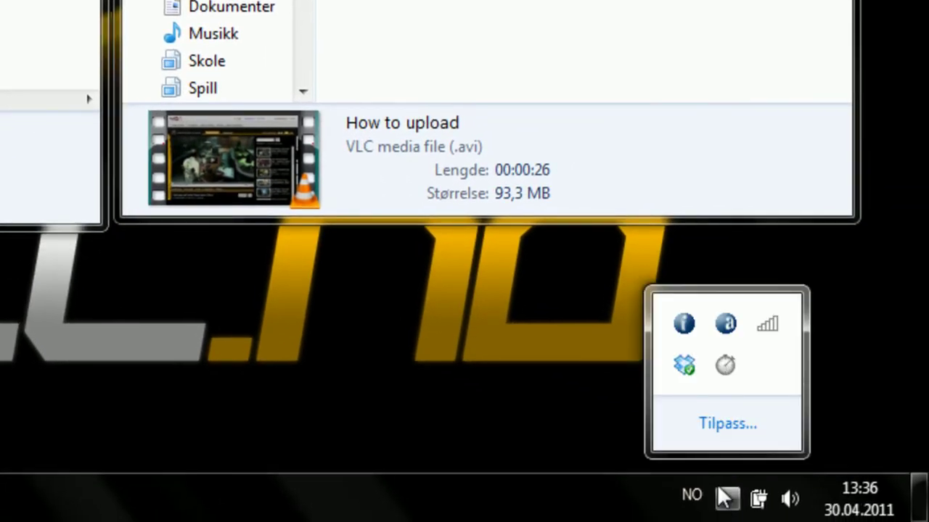
{"action": "mouse_move", "coordinate": [688, 375]}
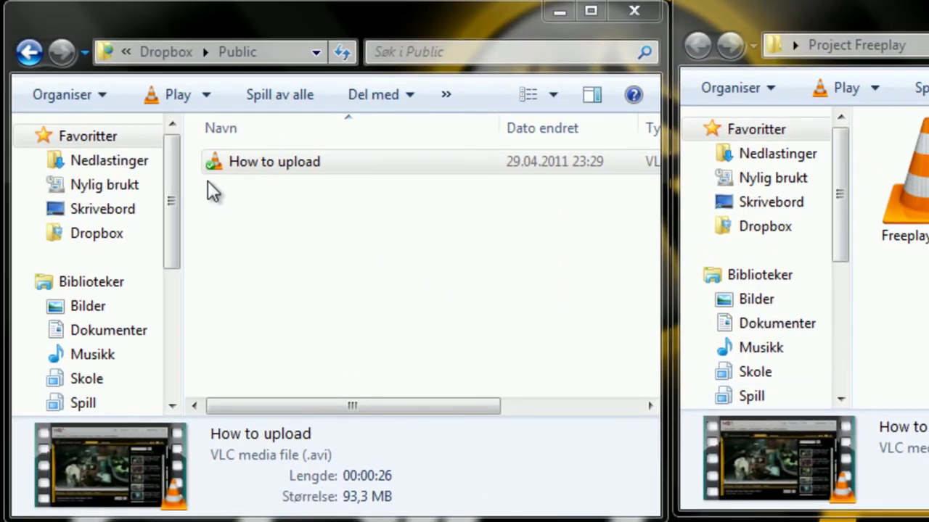
- Copy the Dropbox public link of How to upload from its right-click Dropbox submenu
{"action": "left_click", "coordinate": [250, 173]}
{"action": "right_click", "coordinate": [248, 162]}
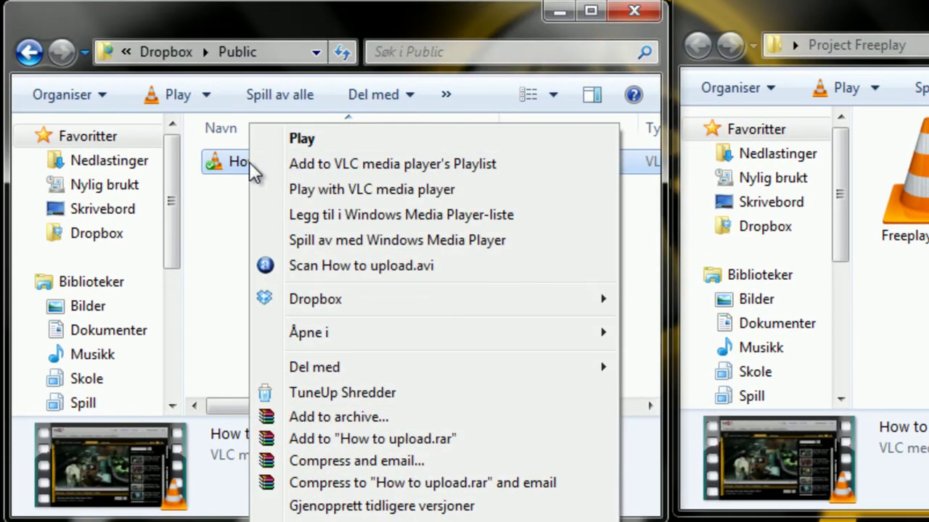
{"action": "mouse_move", "coordinate": [316, 294]}
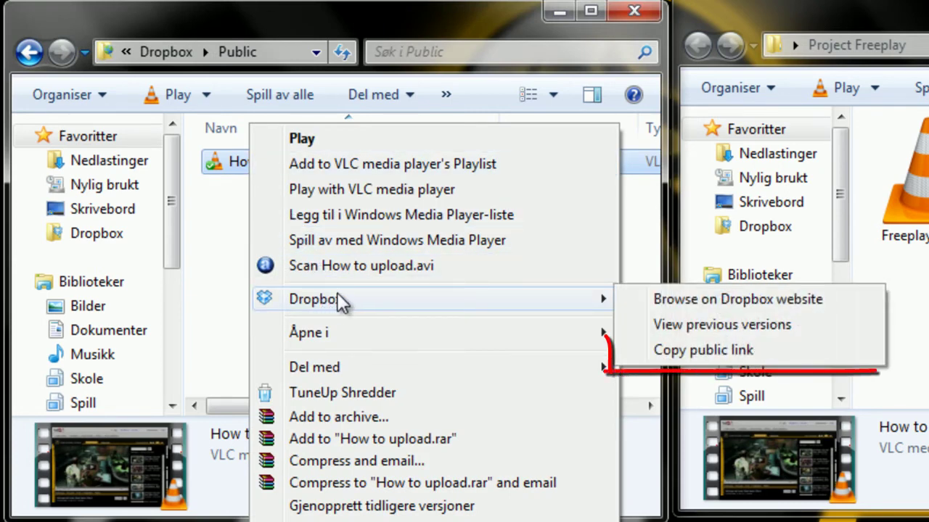
{"action": "left_click", "coordinate": [807, 347]}
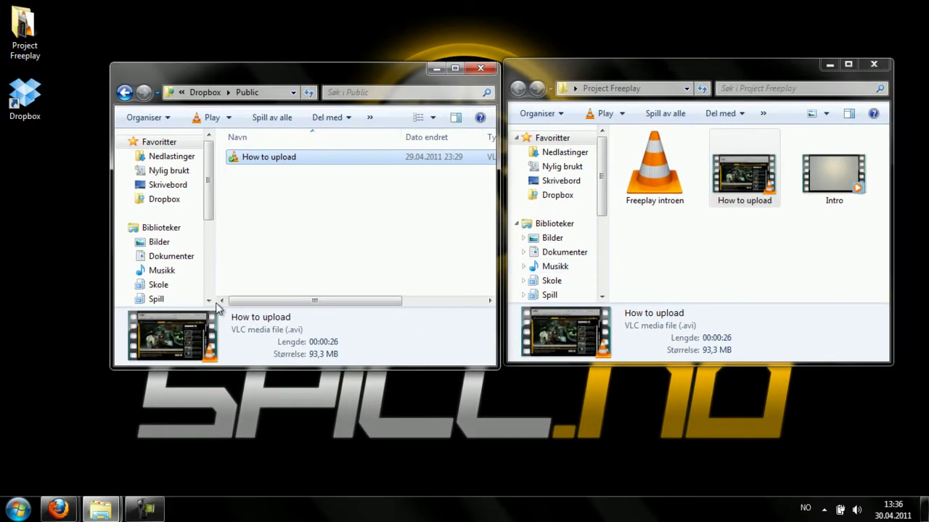
{"action": "mouse_move", "coordinate": [64, 509]}
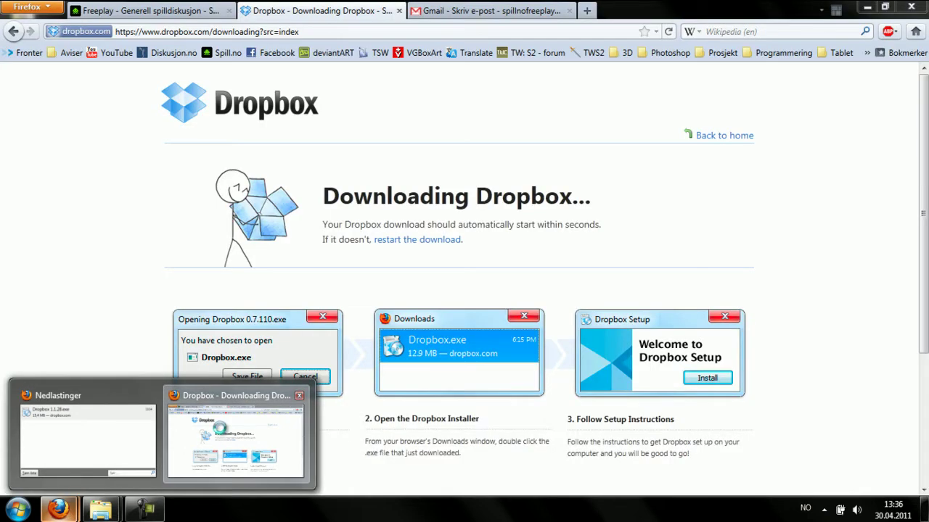
- Return to the Dropbox home page in Firefox and log in with the remembered e-mail and password
{"action": "left_click", "coordinate": [221, 434]}
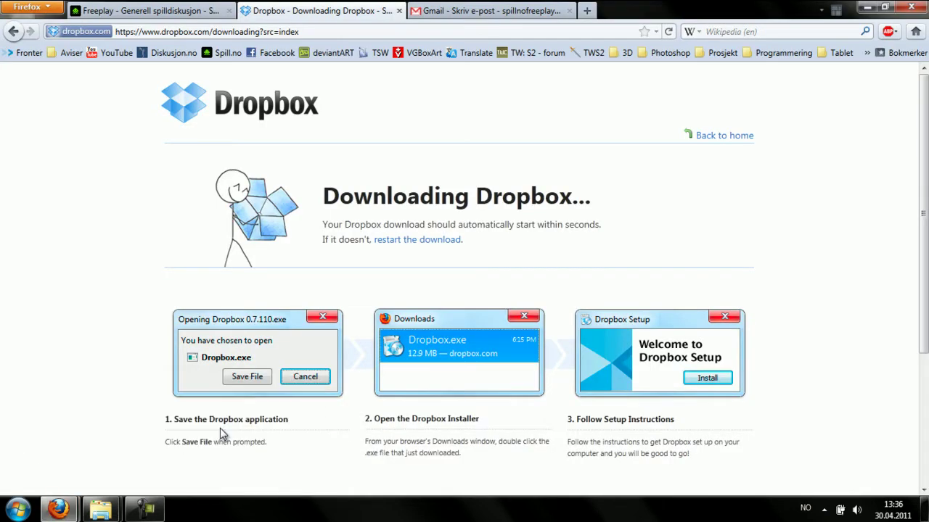
{"action": "left_click", "coordinate": [720, 139]}
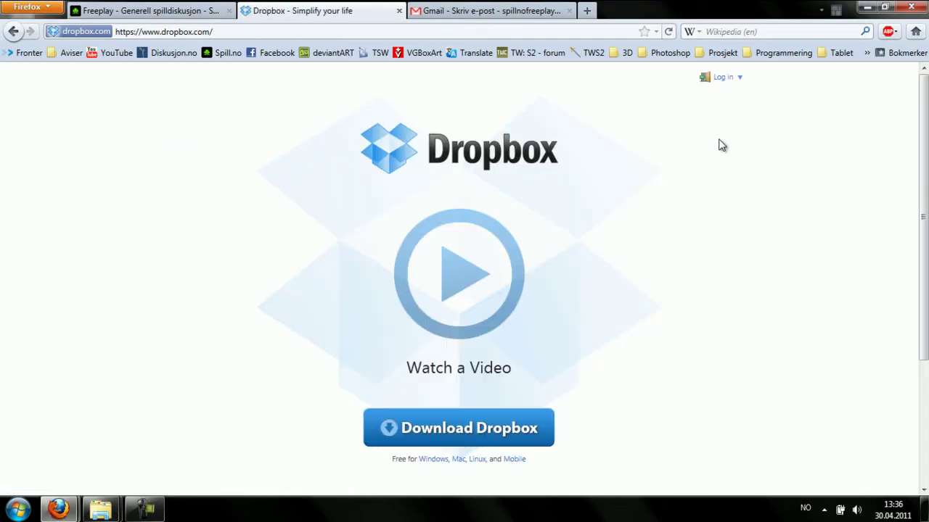
{"action": "left_click", "coordinate": [740, 80]}
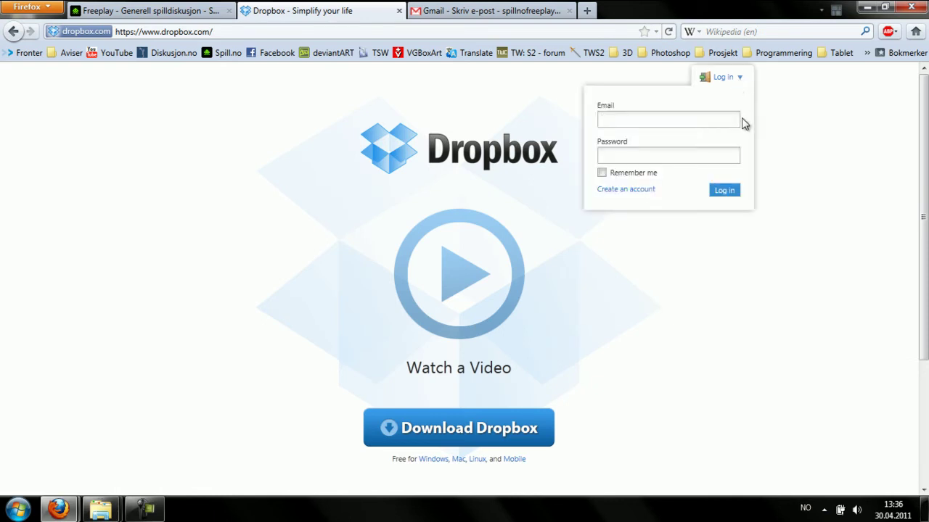
{"action": "type", "text": "l"}
{"action": "key", "text": "Down"}
{"action": "key", "text": "Tab"}
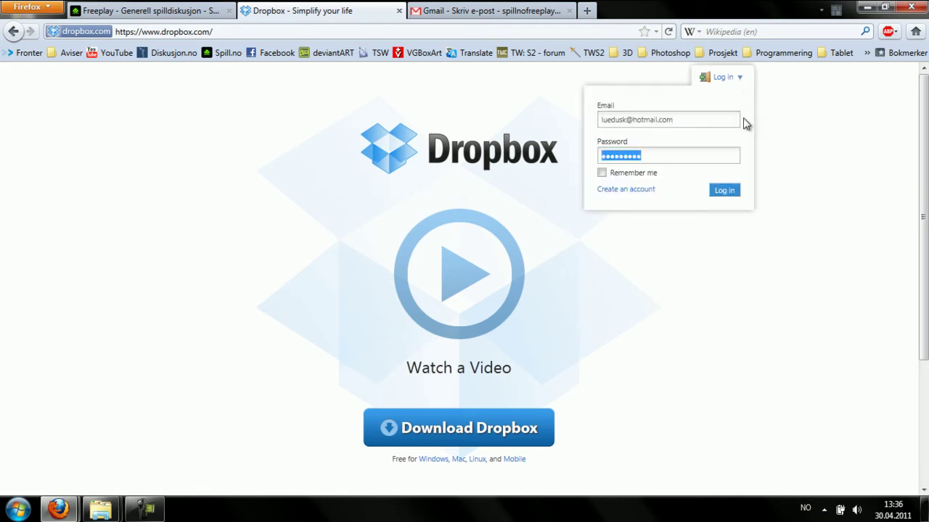
{"action": "left_click", "coordinate": [725, 191]}
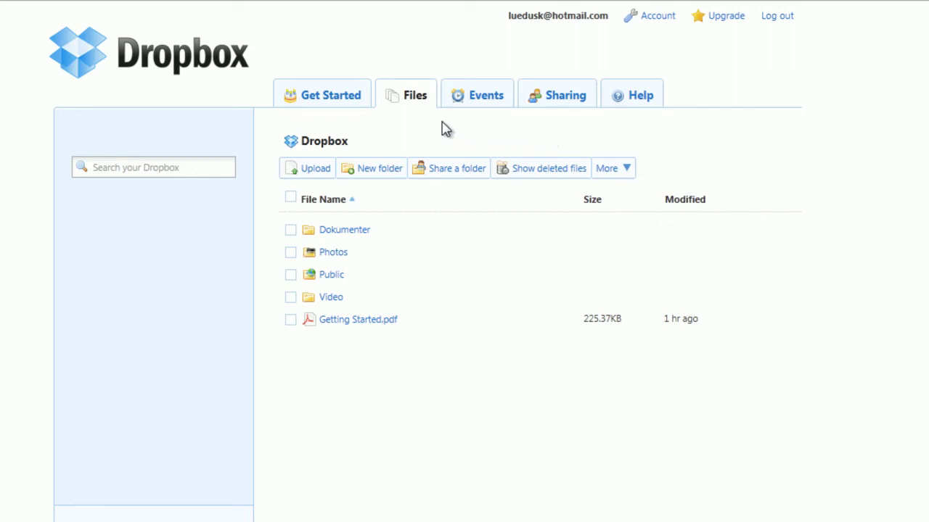
- Open Public on dropbox.com and copy How to upload.avi's public link to the clipboard
{"action": "left_click", "coordinate": [330, 278]}
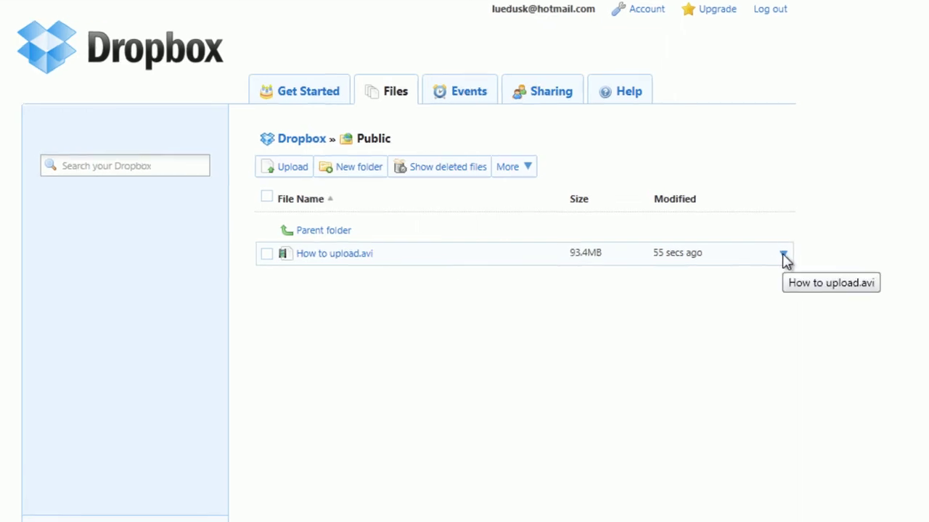
{"action": "left_click", "coordinate": [790, 253]}
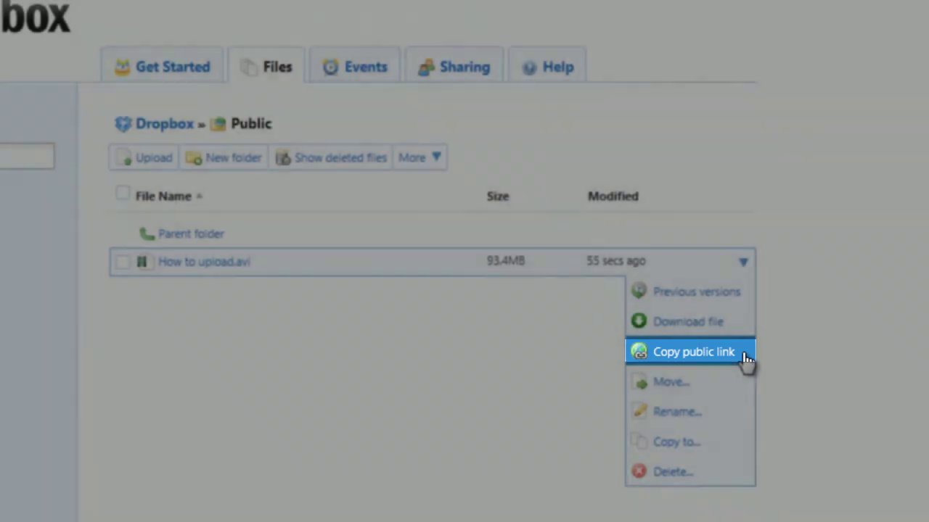
{"action": "left_click", "coordinate": [745, 354]}
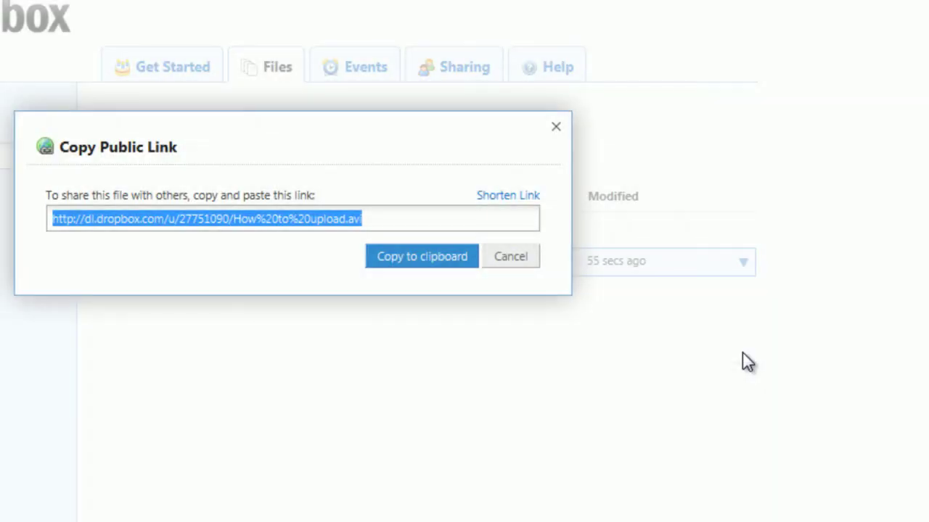
{"action": "left_click", "coordinate": [428, 258]}
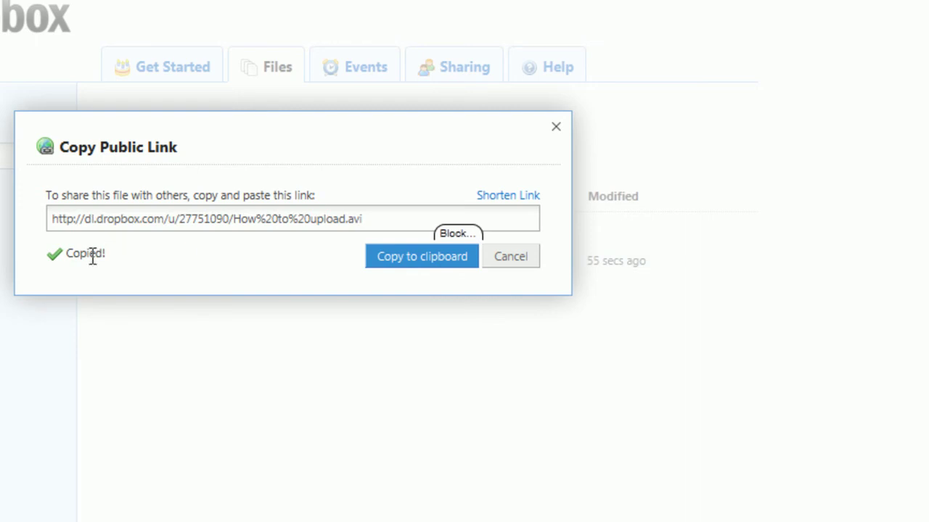
{"action": "left_click", "coordinate": [509, 261]}
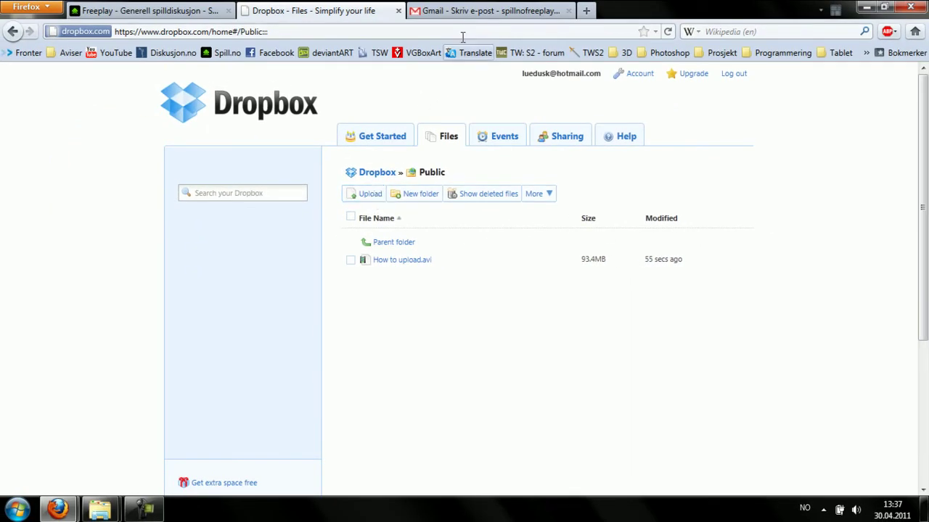
- Paste the How to upload.avi link after "Link til videofilen:" in the Gmail draft
{"action": "left_click", "coordinate": [471, 11]}
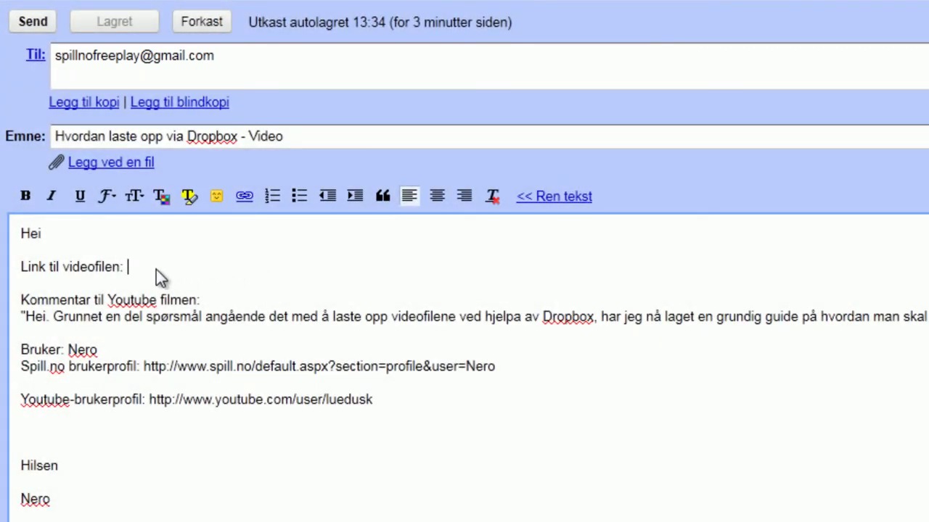
{"action": "right_click", "coordinate": [156, 269]}
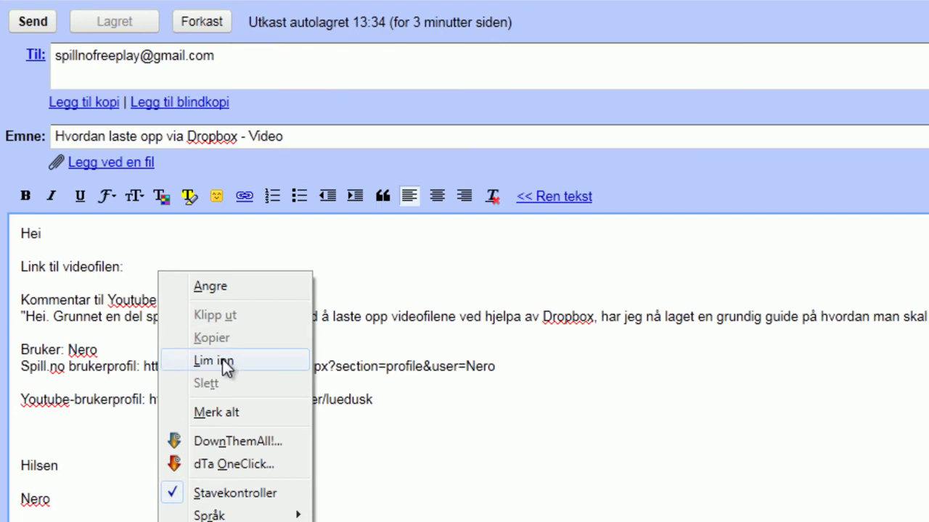
{"action": "left_click", "coordinate": [254, 362]}
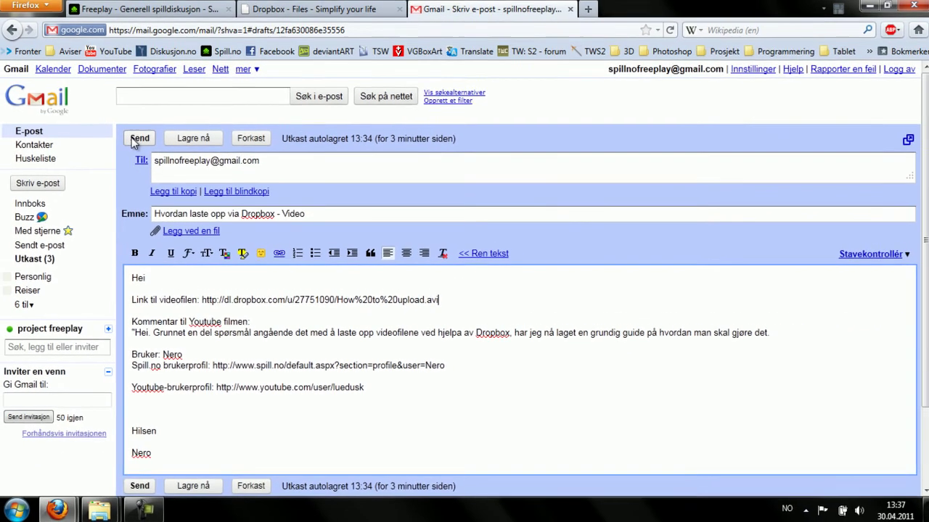
{"action": "left_click", "coordinate": [195, 13]}
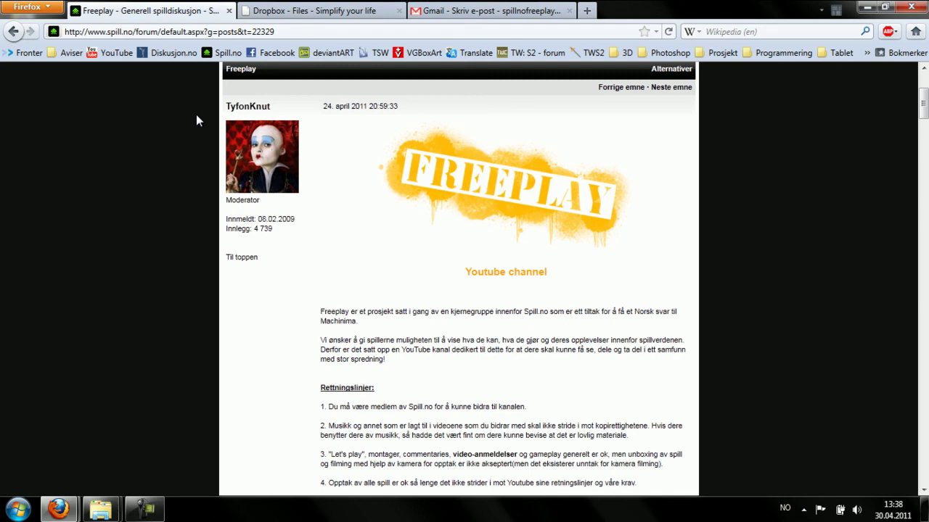
- Read down the Freeplay post to its 'Hvordan sende inn ditt bidrag' Dropbox section, then show the desktop
{"action": "scroll", "coordinate": [196, 116], "scroll_direction": "down", "scroll_amount": 2}
{"action": "scroll", "coordinate": [196, 116], "scroll_direction": "down", "scroll_amount": 2}
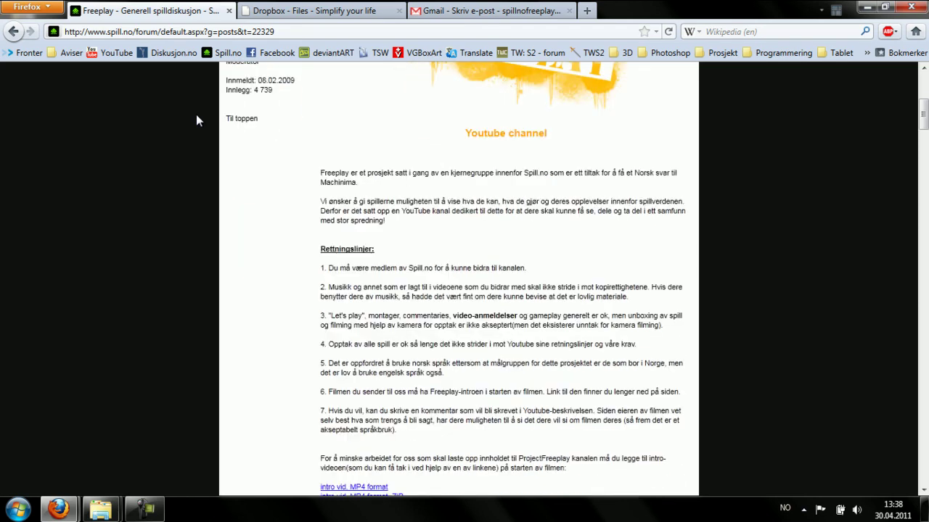
{"action": "scroll", "coordinate": [195, 121], "scroll_direction": "down", "scroll_amount": 2}
{"action": "scroll", "coordinate": [196, 121], "scroll_direction": "down", "scroll_amount": 2}
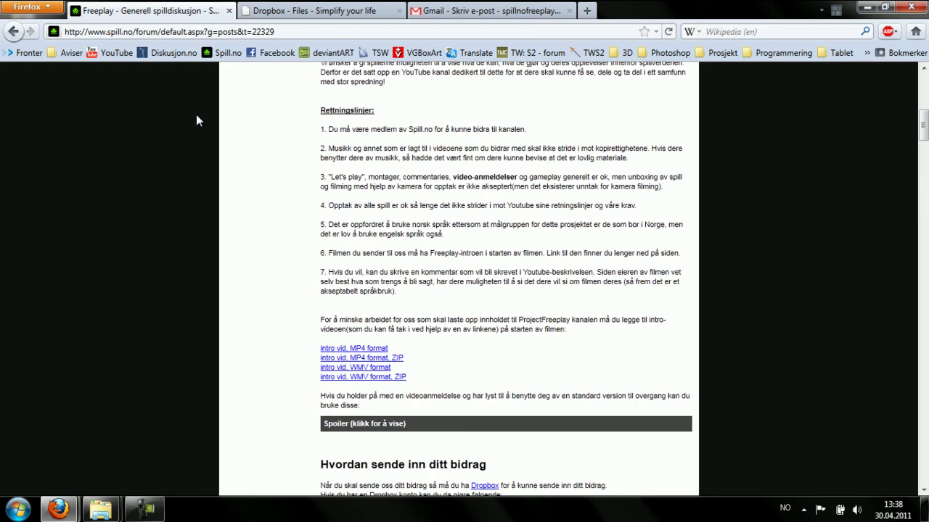
{"action": "scroll", "coordinate": [195, 121], "scroll_direction": "down", "scroll_amount": 2}
{"action": "scroll", "coordinate": [195, 121], "scroll_direction": "down", "scroll_amount": 4}
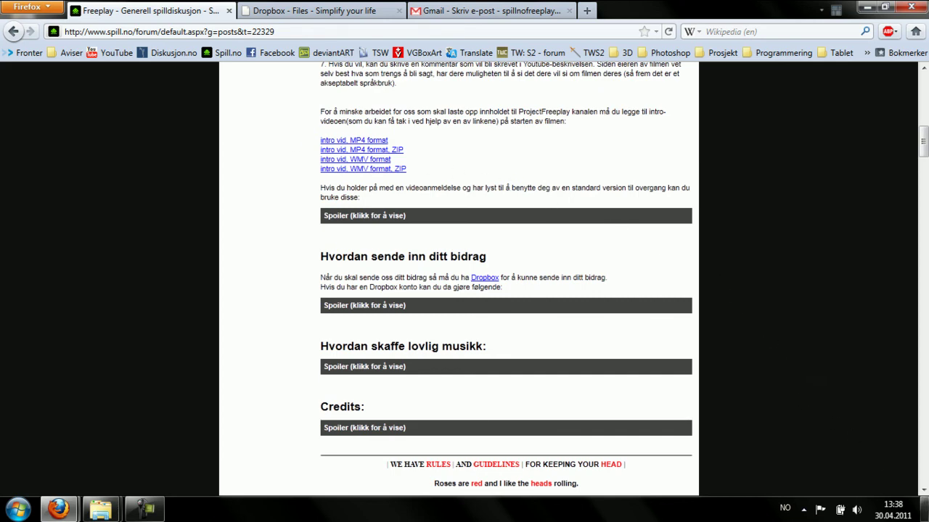
{"action": "left_click", "coordinate": [925, 509]}
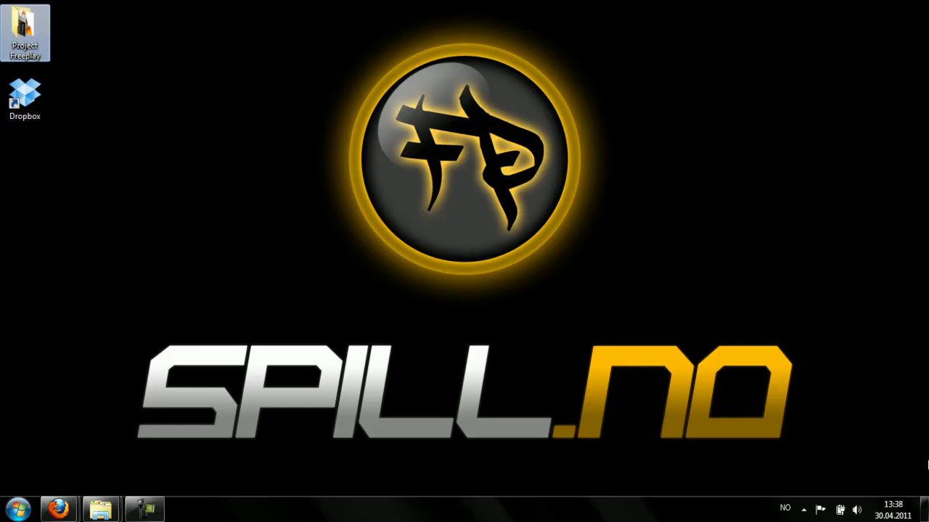